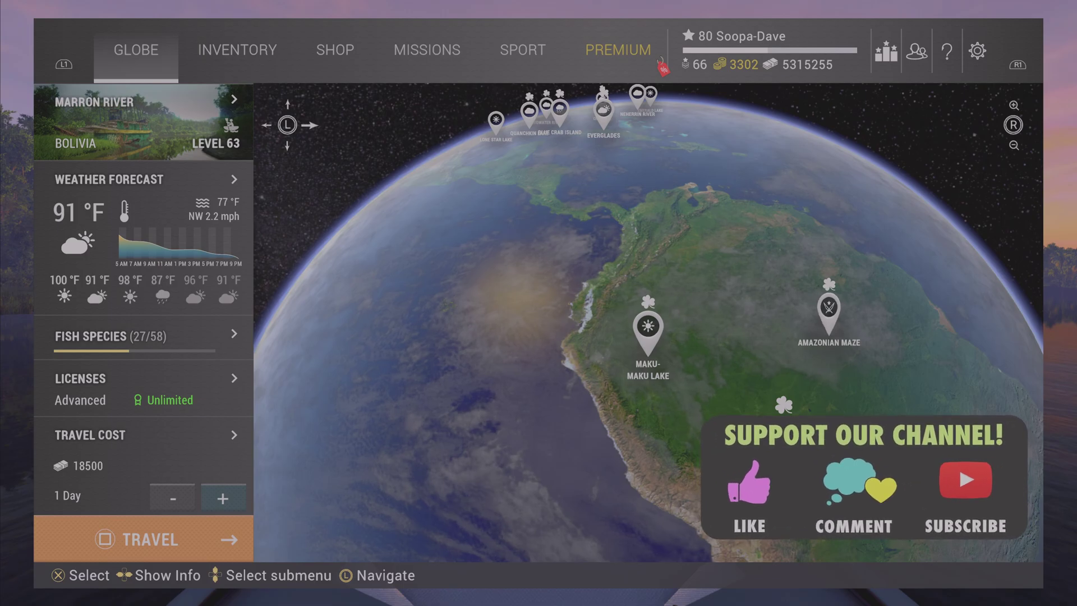
# - Select Saint-Croix Lake in Michigan on the globe, then go to the inventory
pyautogui.press('Up')
pyautogui.press('Up')
pyautogui.press('Up')
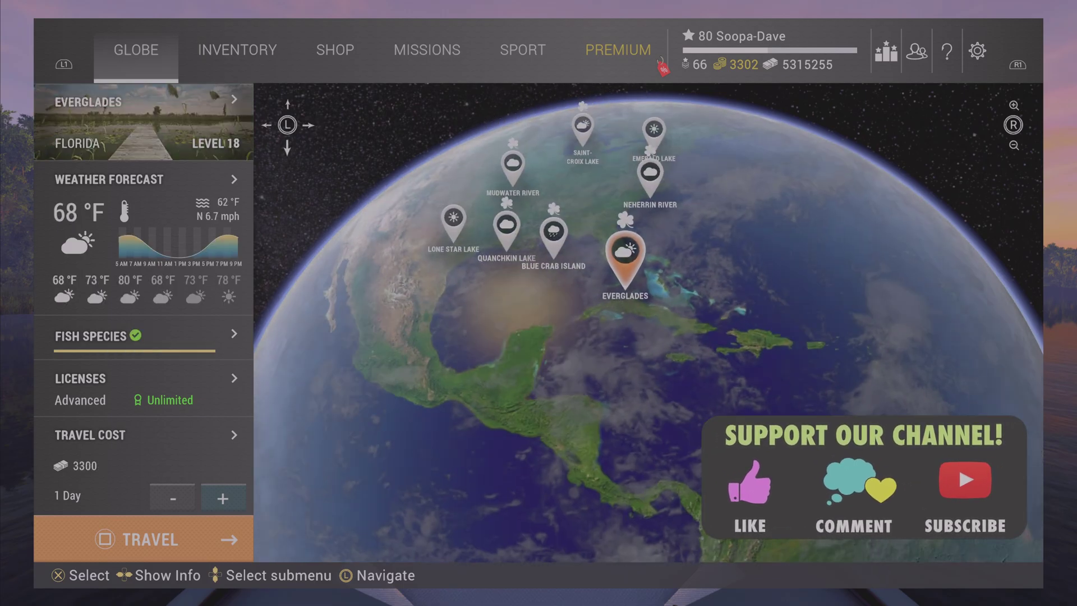
pyautogui.press('Up')
pyautogui.press('Left')
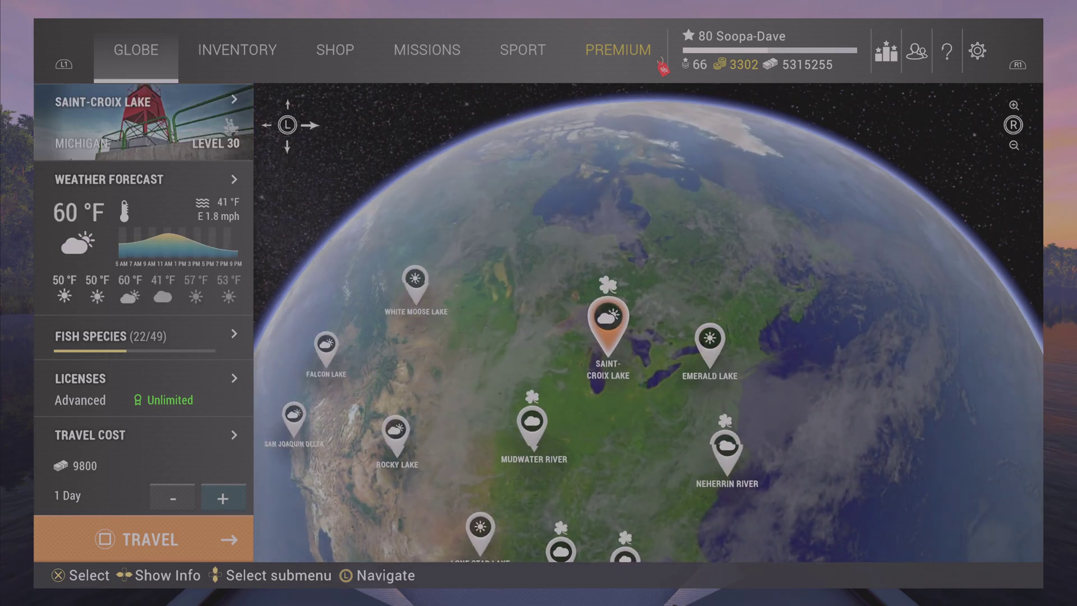
pyautogui.press('Down')
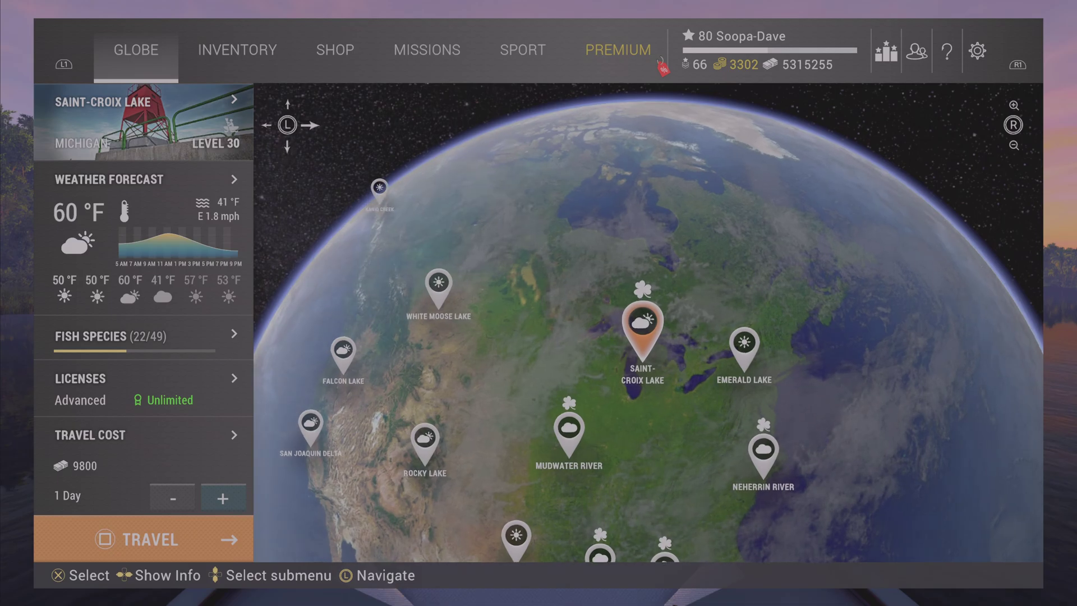
pyautogui.press('Down')
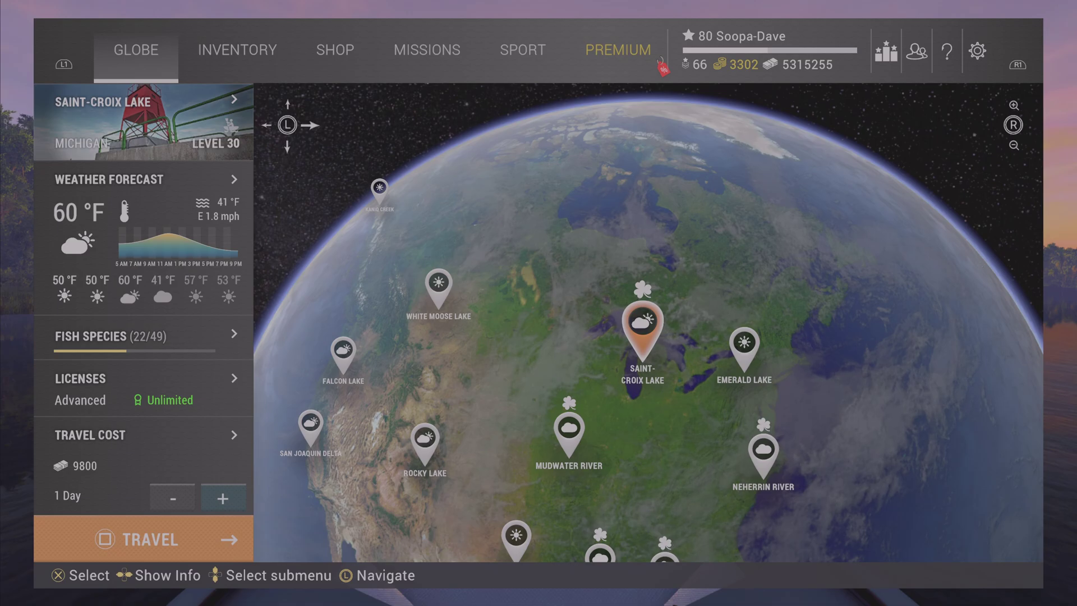
pyautogui.press('Down')
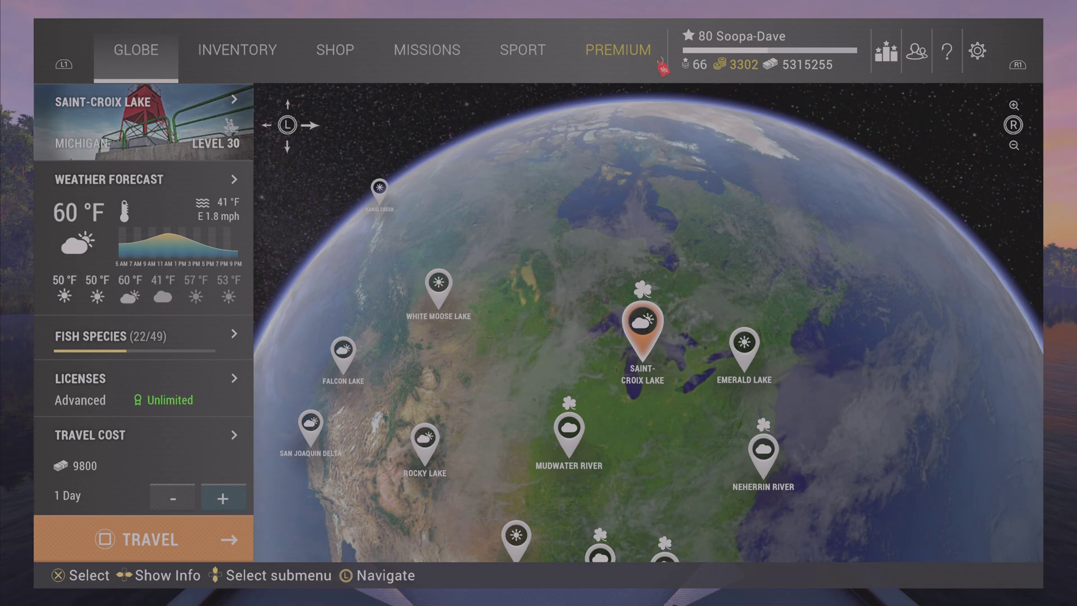
pyautogui.press('Tab')
# - Review the rigged rod's sinker, line and leader, then list the Home storage rods and reels
pyautogui.press('Left')
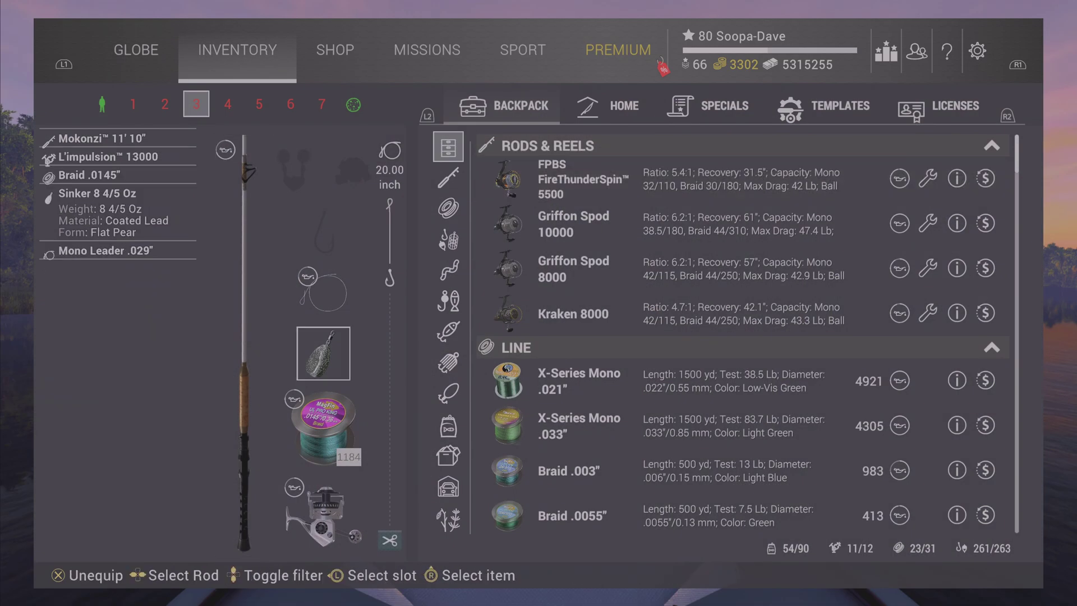
pyautogui.press('e')
pyautogui.press('e')
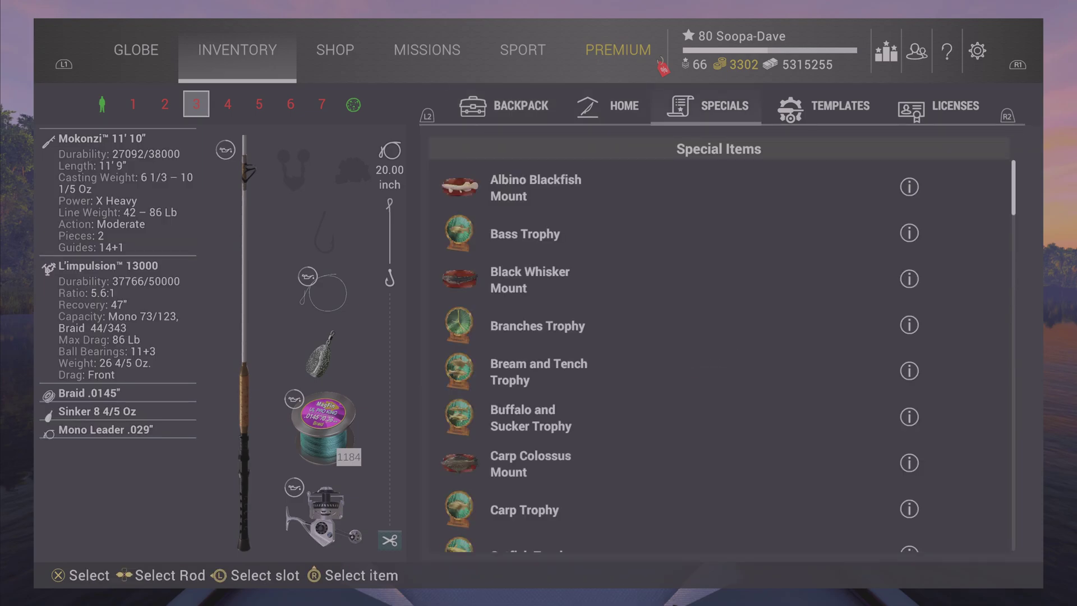
pyautogui.press('Down')
pyautogui.press('Down')
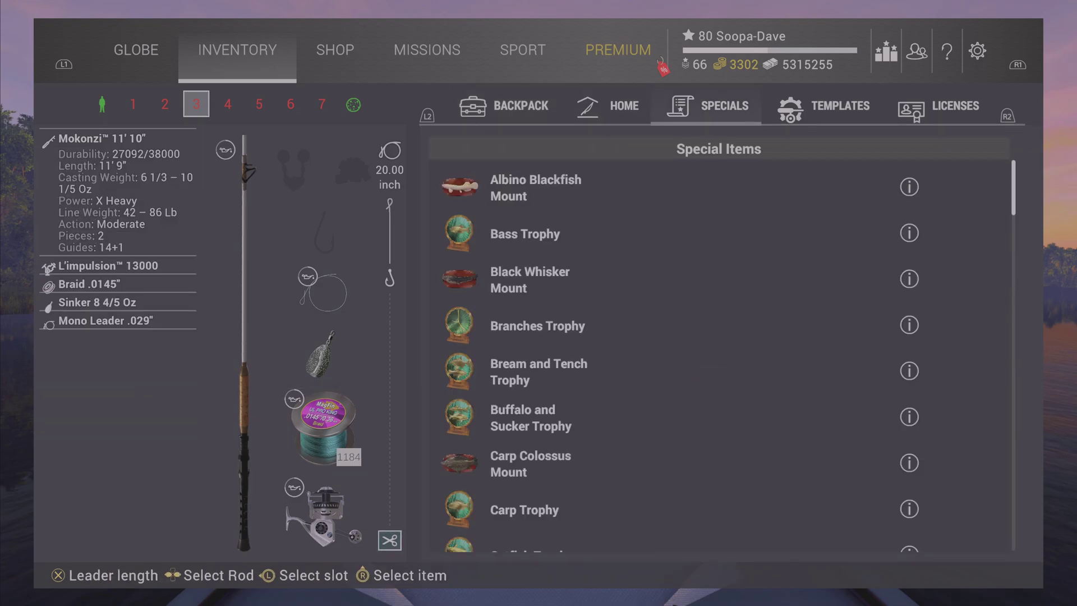
pyautogui.press('Up')
pyautogui.press('Up')
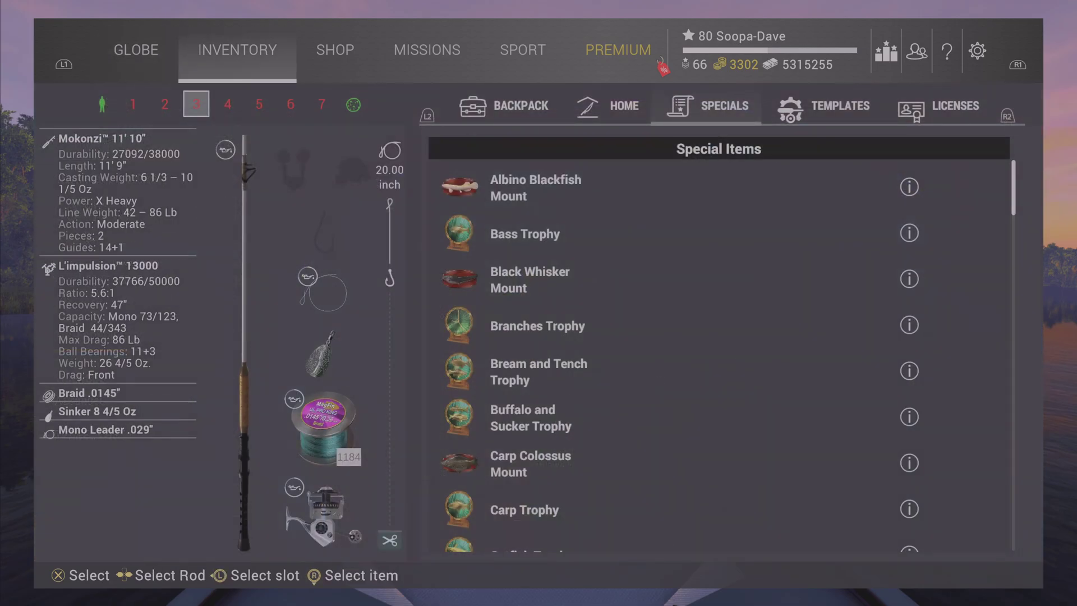
pyautogui.press('L1')
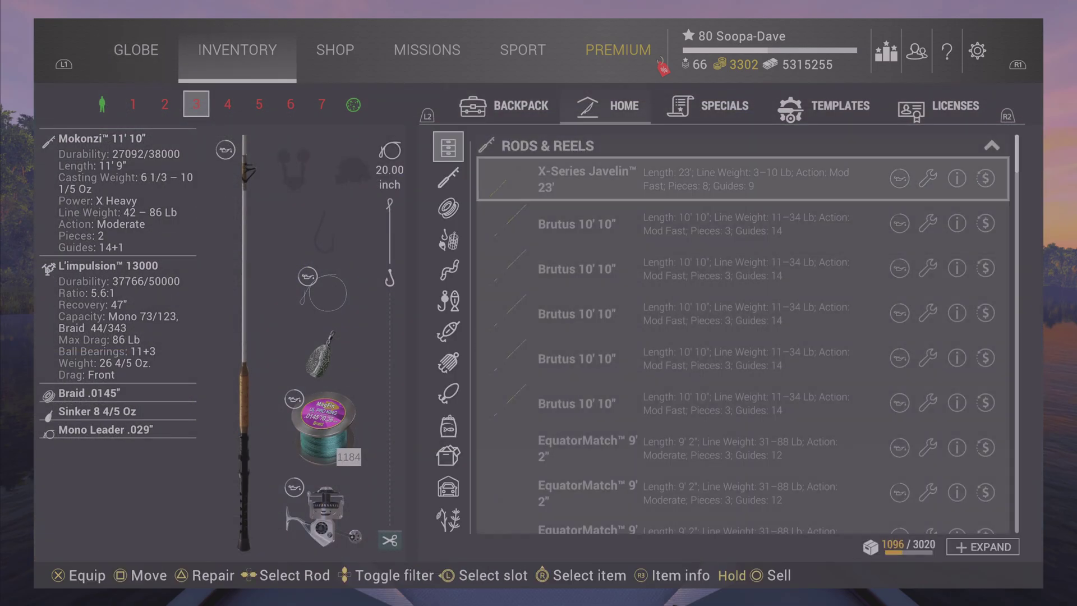
# - Return to Special Items and jump to the bottom of the list
pyautogui.press('R1')
pyautogui.press('Up')
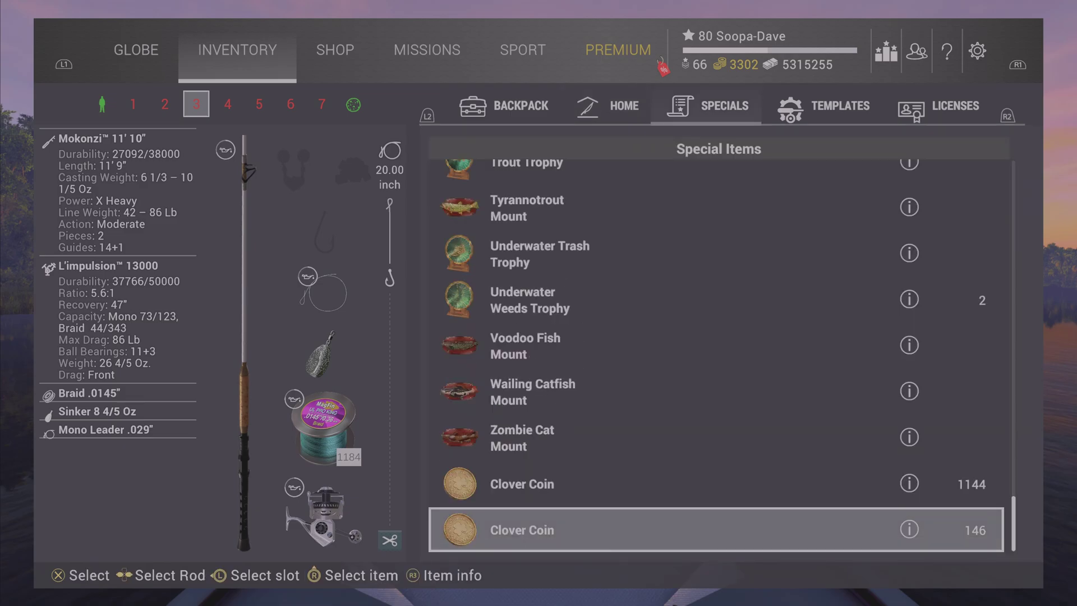
pyautogui.press('Up')
pyautogui.press('Down')
# - Alternate between the Clover Coin stacks of 1144 and 146, ending on 1144
pyautogui.press('Up')
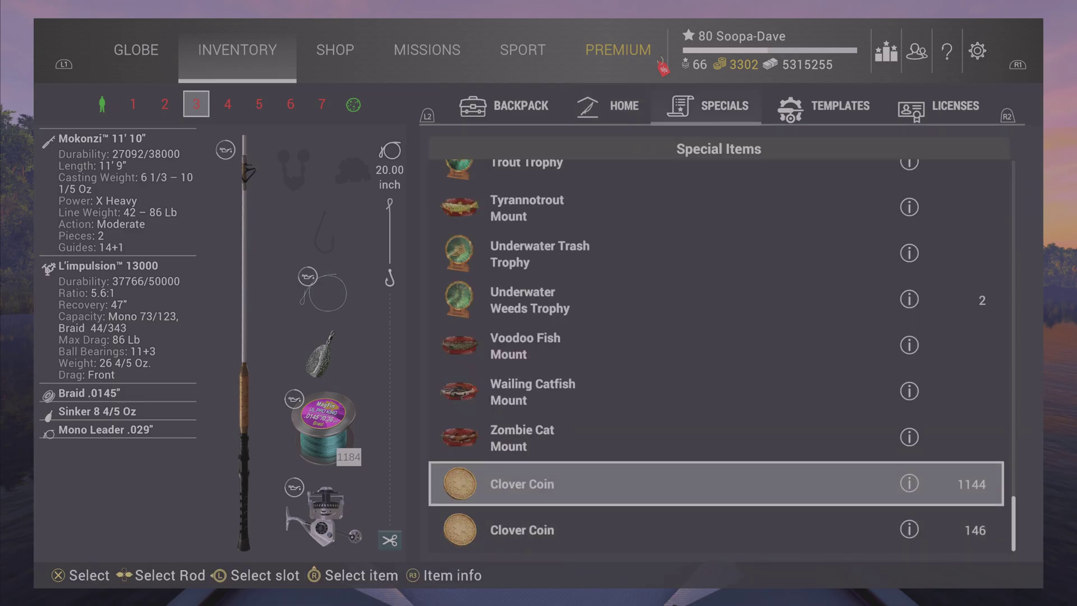
pyautogui.press('Down')
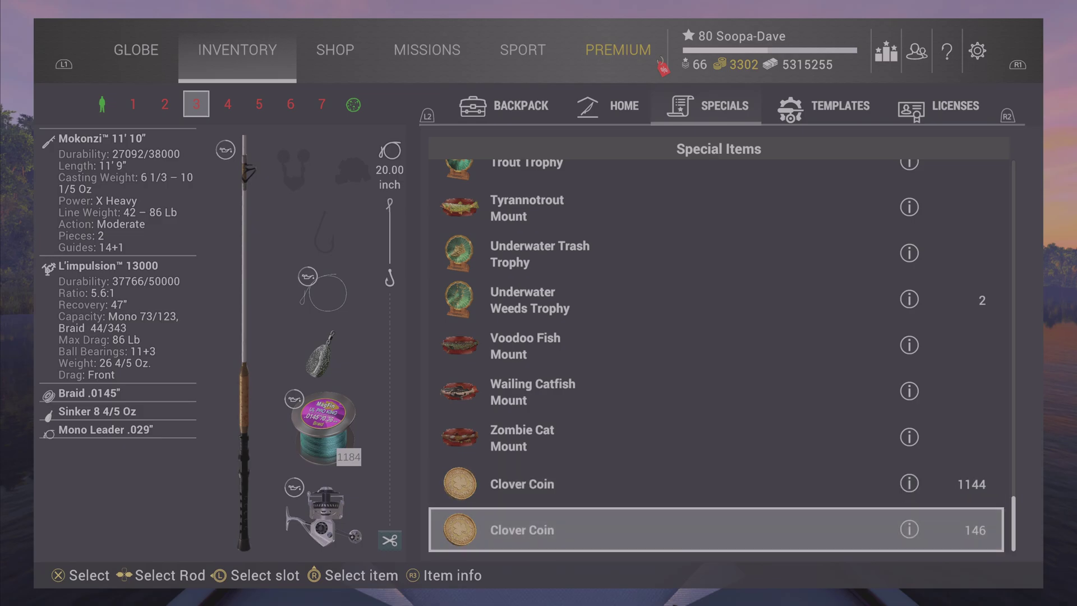
pyautogui.press('Up')
pyautogui.press('Down')
pyautogui.press('Up')
pyautogui.press('Down')
pyautogui.press('Up')
pyautogui.press('Down')
pyautogui.press('Up')
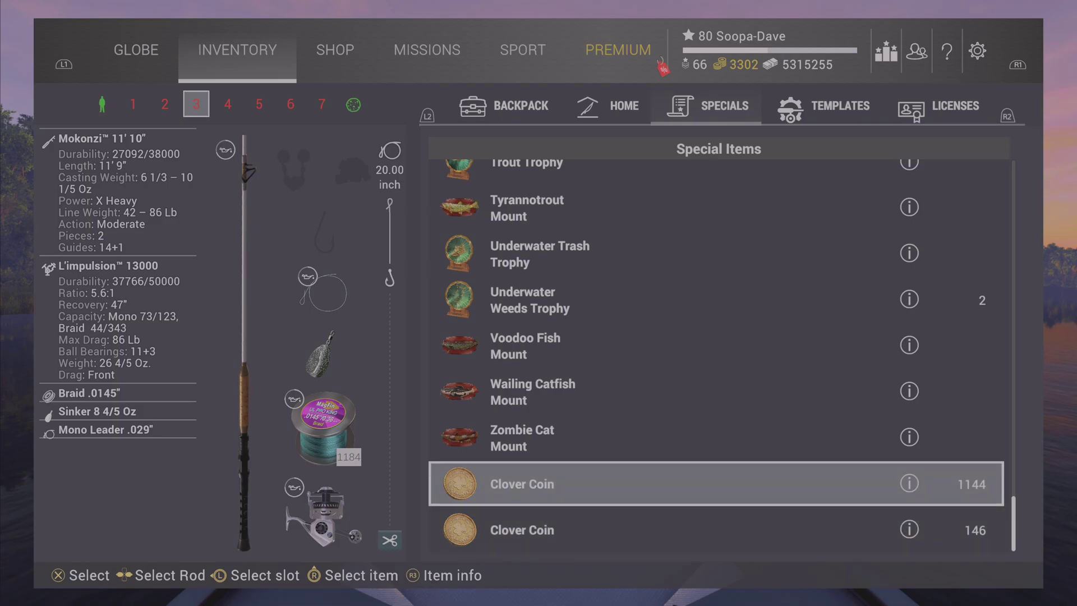
pyautogui.press('Down')
pyautogui.press('Up')
pyautogui.press('Down')
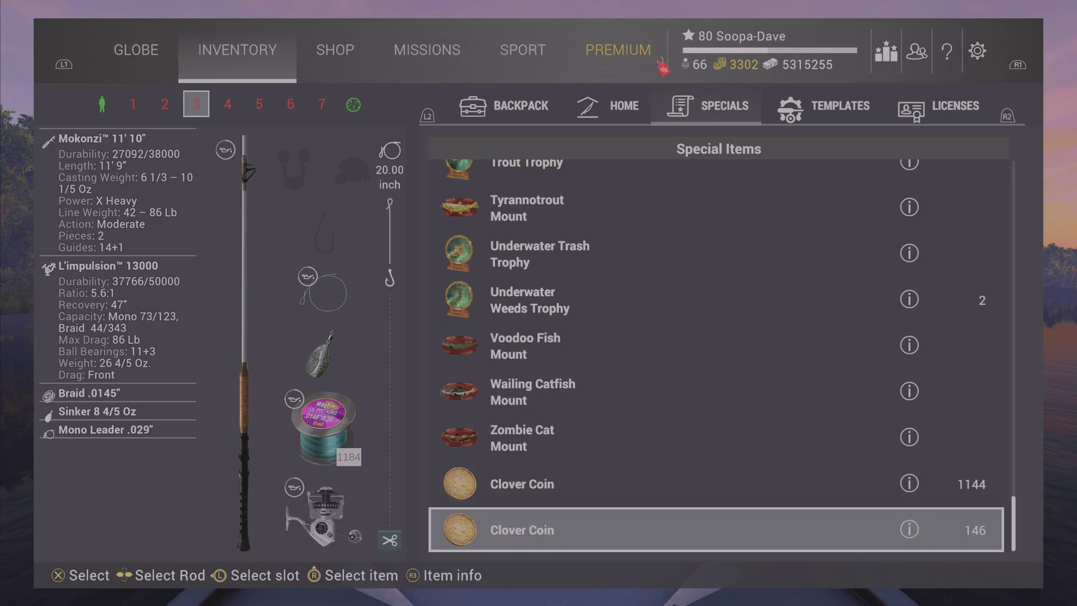
pyautogui.press('Up')
pyautogui.press('Down')
pyautogui.press('Up')
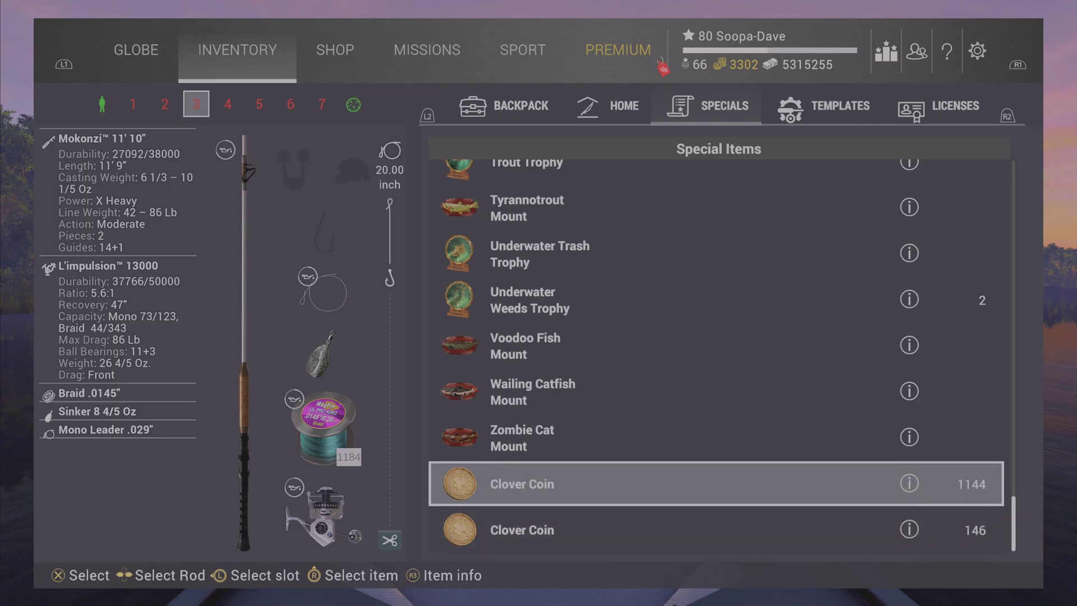
pyautogui.press('Down')
pyautogui.press('Up')
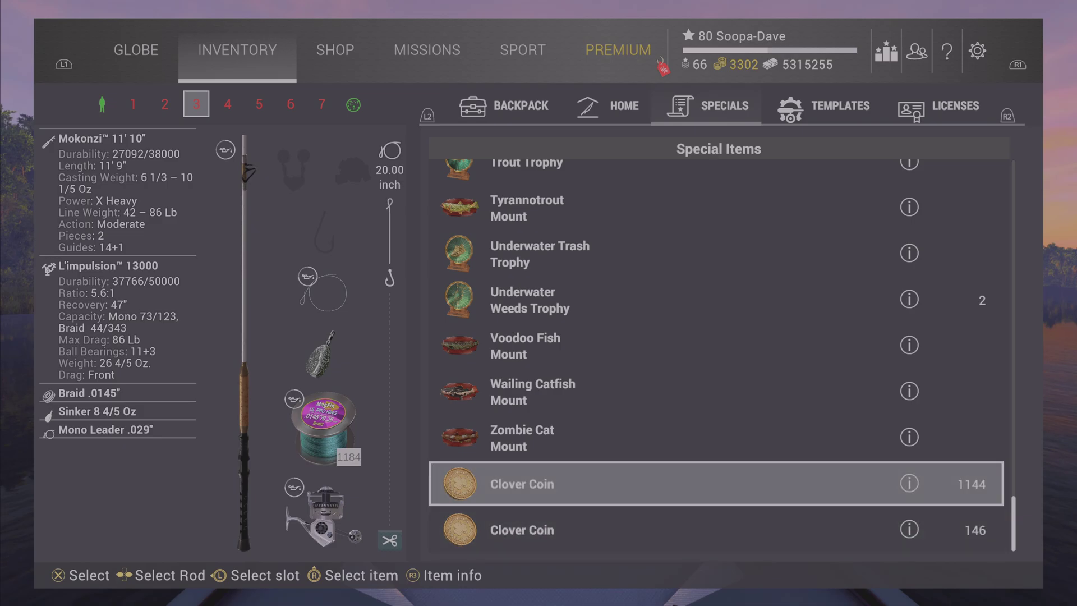